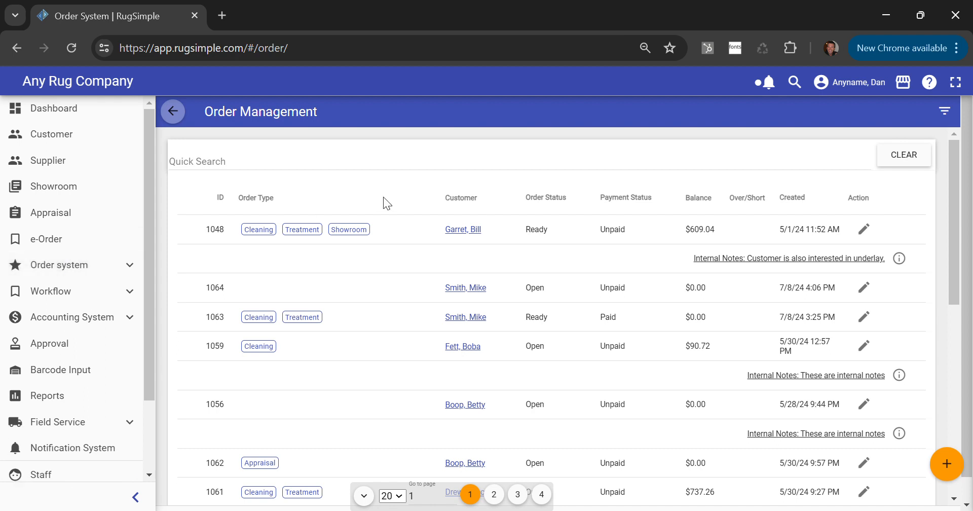
- Create a new order for the Arc location, leaving the new item quantity blank
click(945, 463)
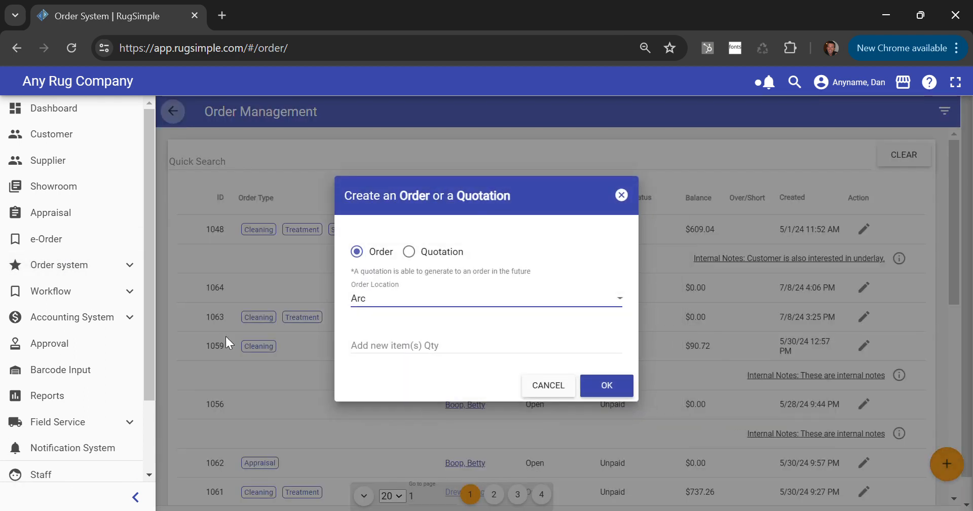
click(370, 349)
text(1)
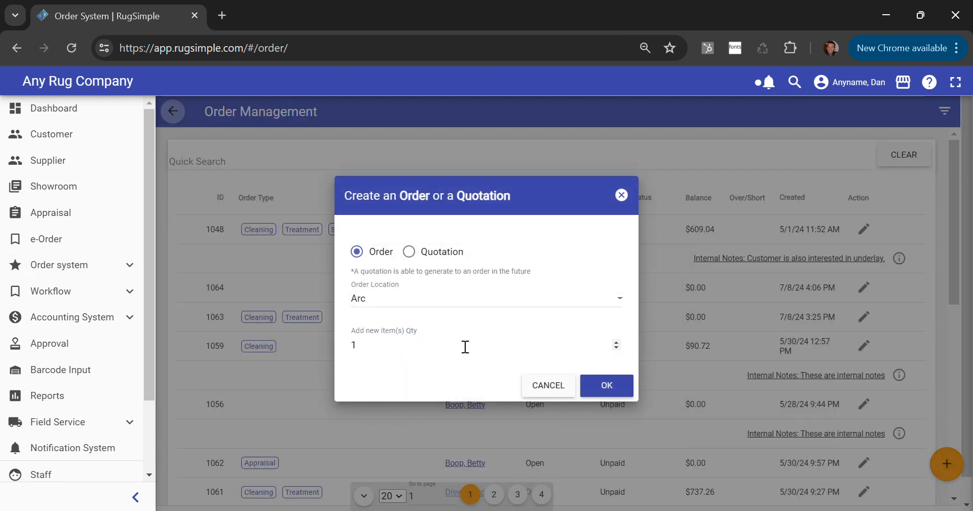
drag(465, 346, 324, 336)
key(BackSpace)
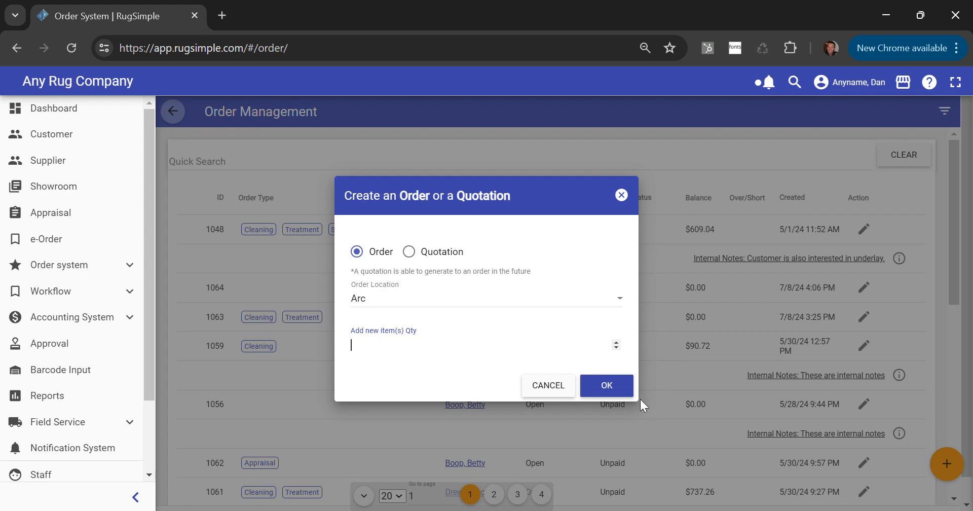
click(603, 386)
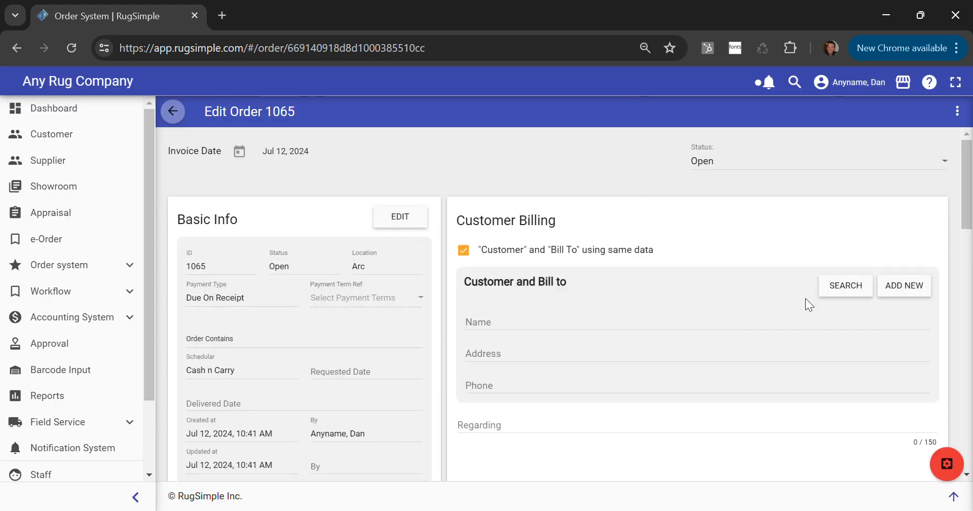
- Search for the existing customer by first name and assign the matching record to the order as customer and bill-to
click(845, 285)
click(291, 244)
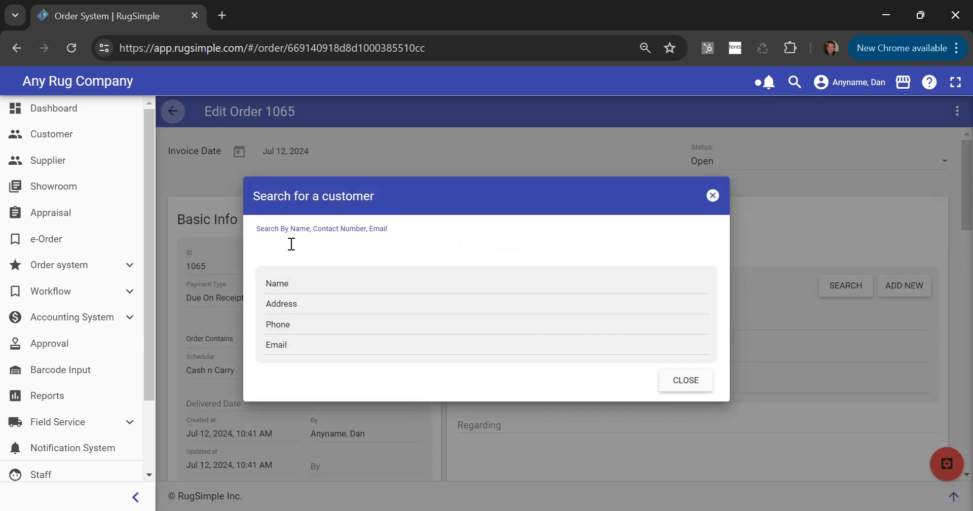
text(nan)
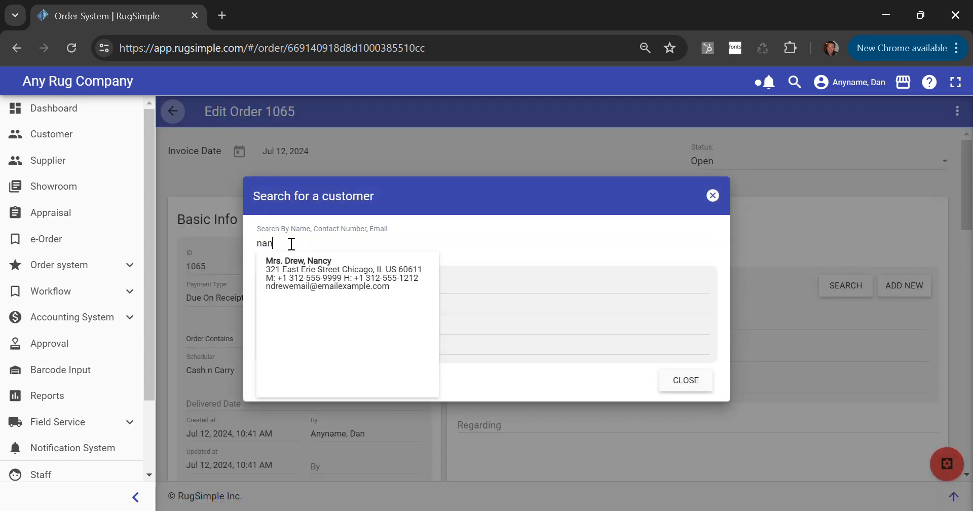
click(417, 290)
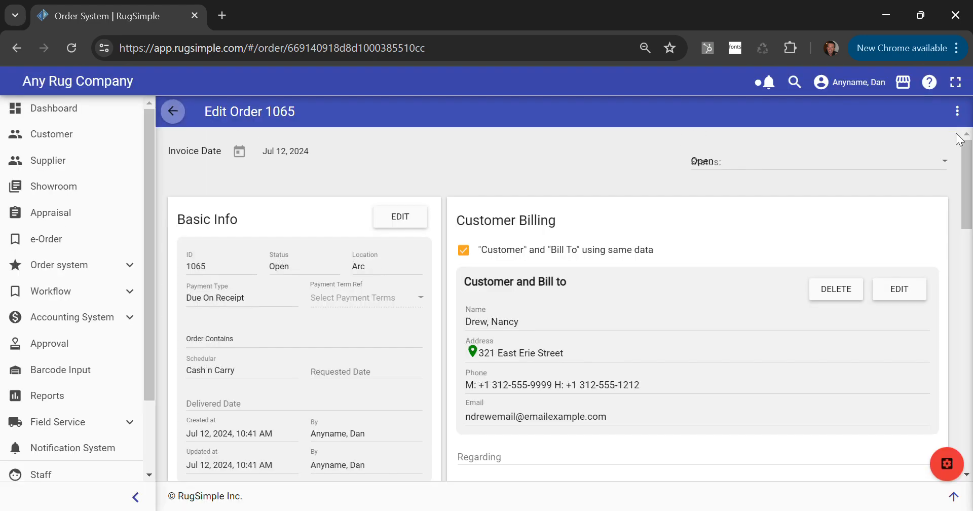
- Add one showroom rug with ID 10011 to the cart, marked Set as Approval and Approval Status With Customer
drag(968, 170, 963, 276)
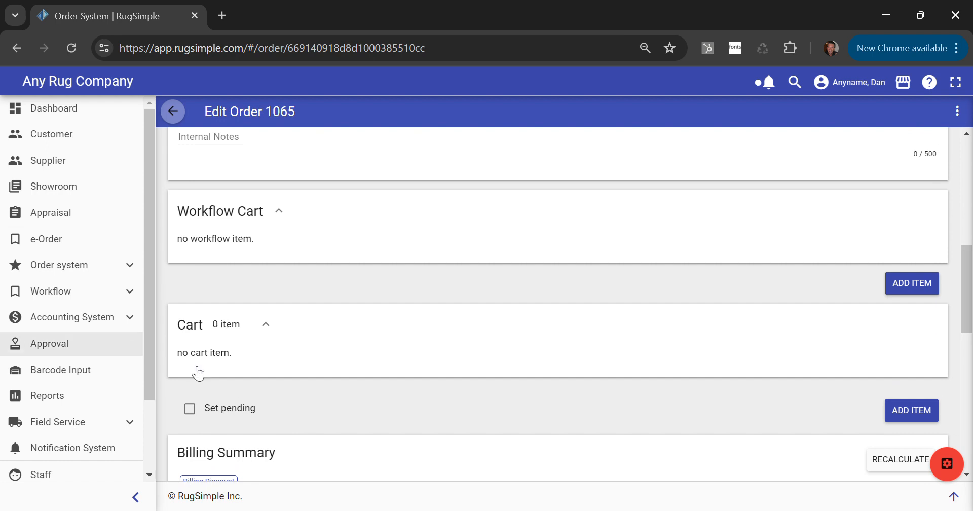
click(911, 410)
text(10011)
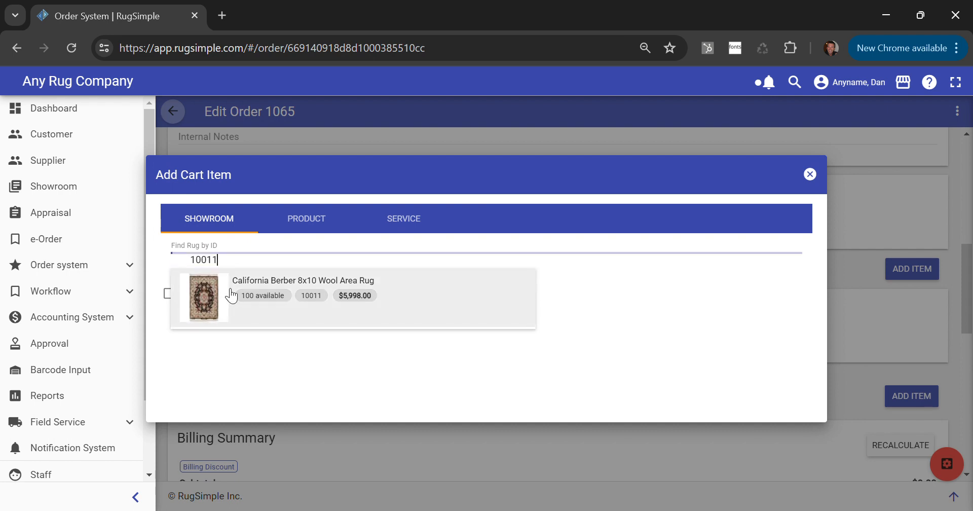
click(226, 303)
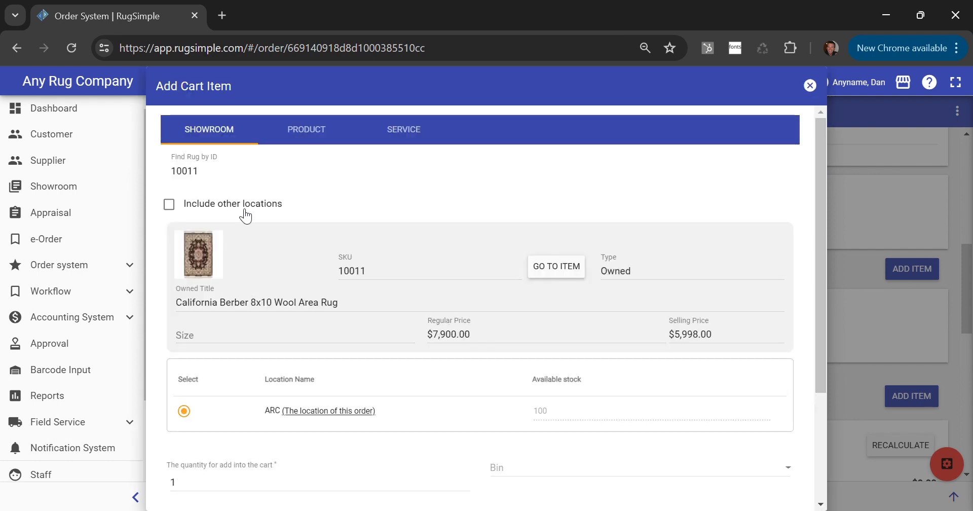
drag(821, 176, 845, 281)
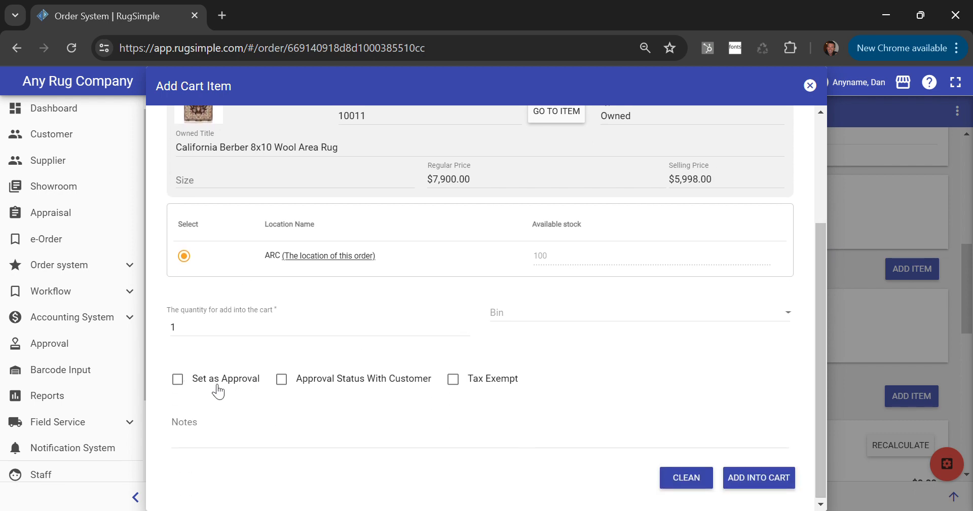
click(178, 380)
click(281, 381)
click(753, 479)
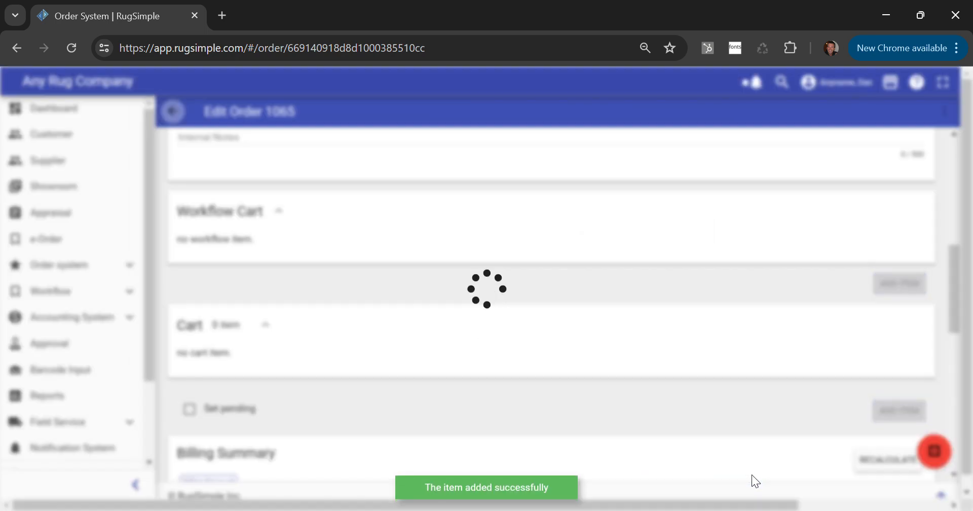
- Examine the rug's cart line and the customer attachment form, leaving the form without adding an attachment
scroll(674, 416, down, 3)
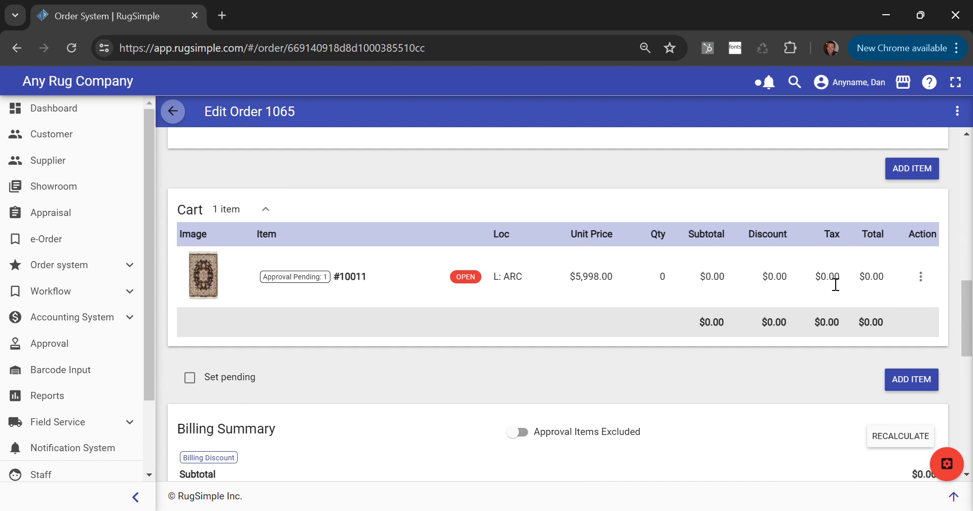
drag(967, 335, 953, 256)
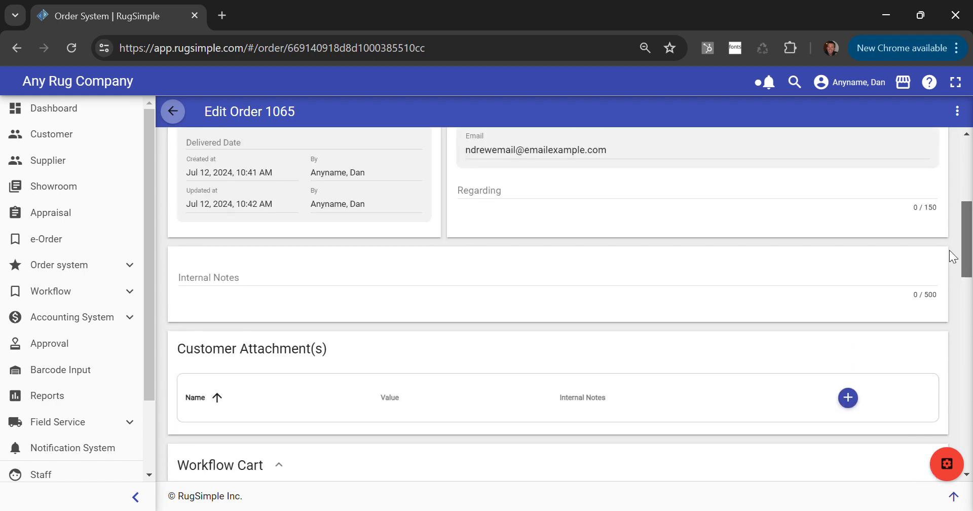
scroll(949, 254, up, 2)
scroll(949, 268, down, 3)
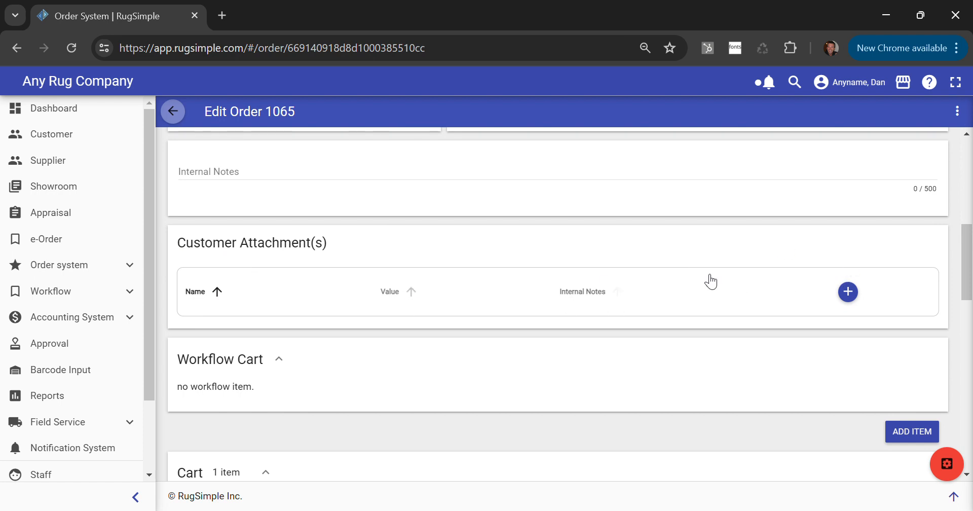
click(850, 295)
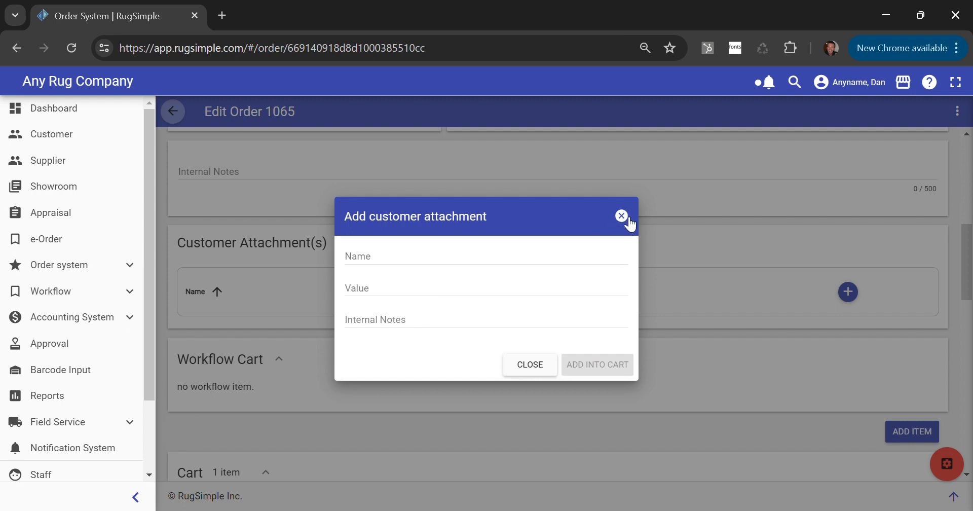
click(622, 216)
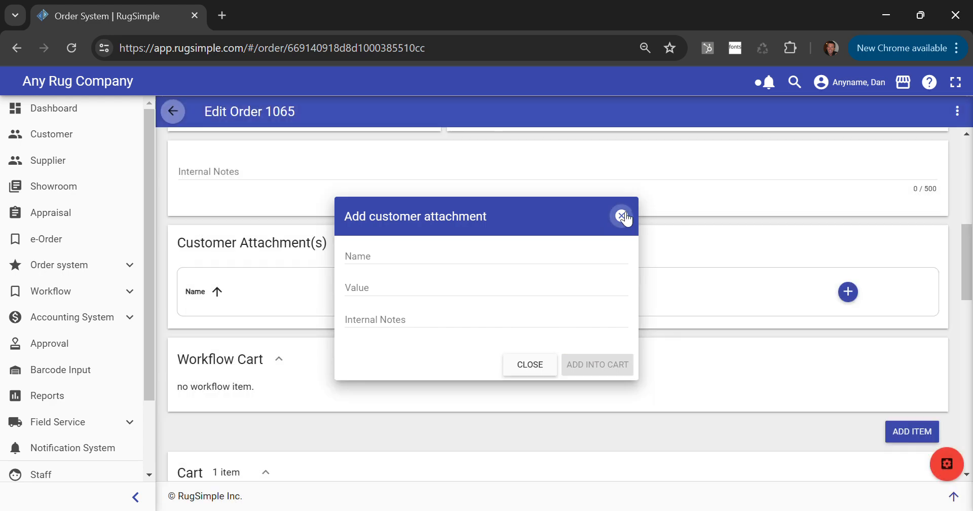
- Check the rug's cart line and the order's number, and open the list of approval items
drag(968, 257, 968, 310)
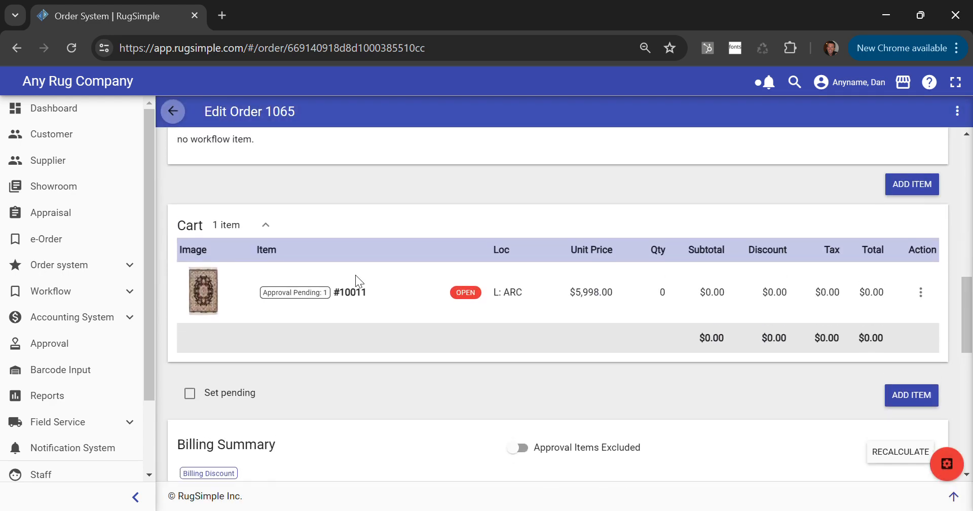
double_click(274, 111)
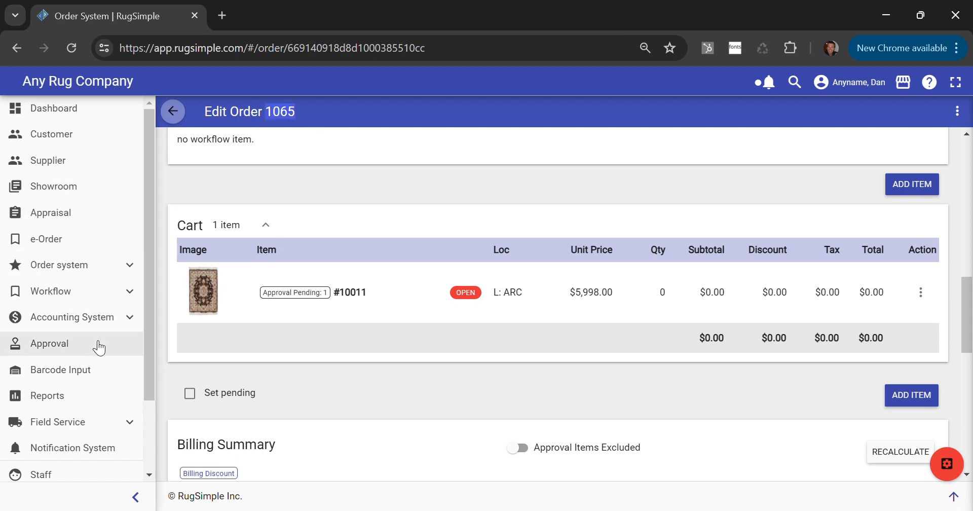
click(62, 344)
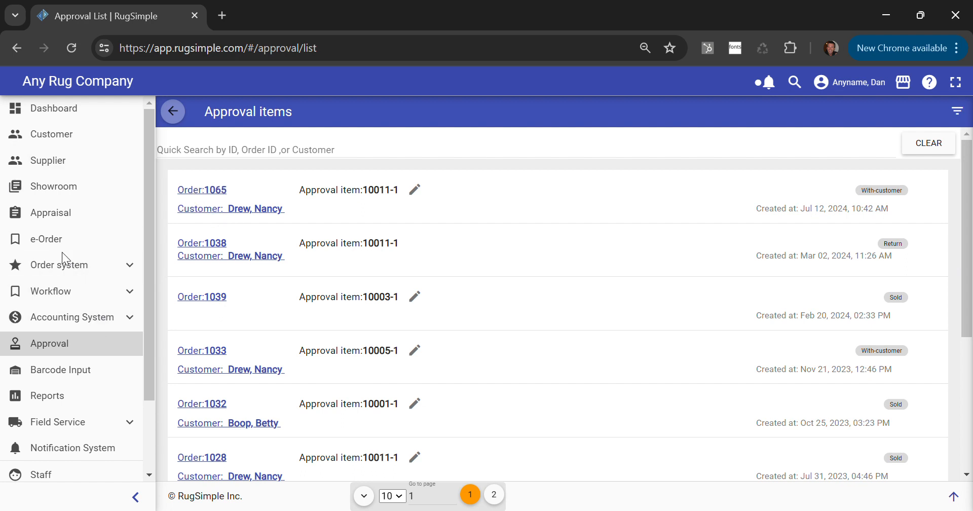
- Reopen the new order from the order list and open cart rug 10011 for editing at its approval items information
click(72, 265)
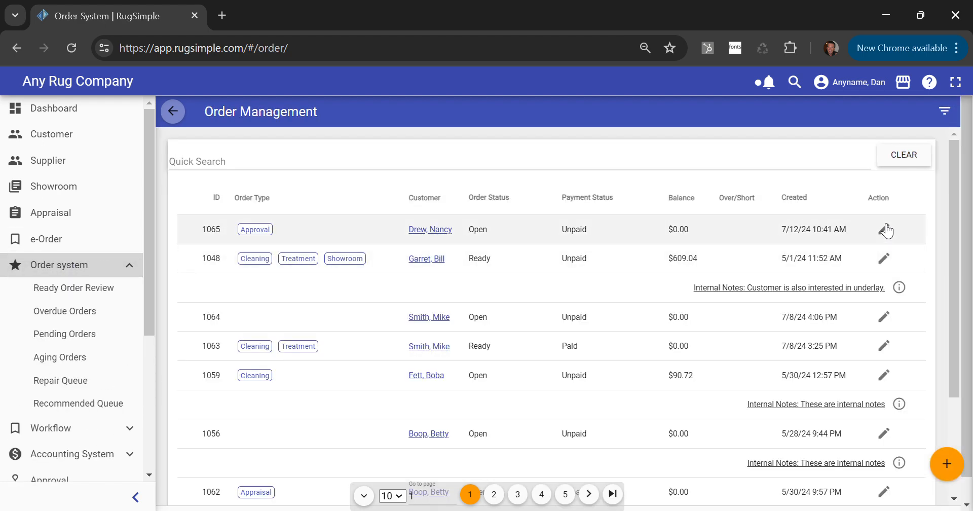
click(884, 230)
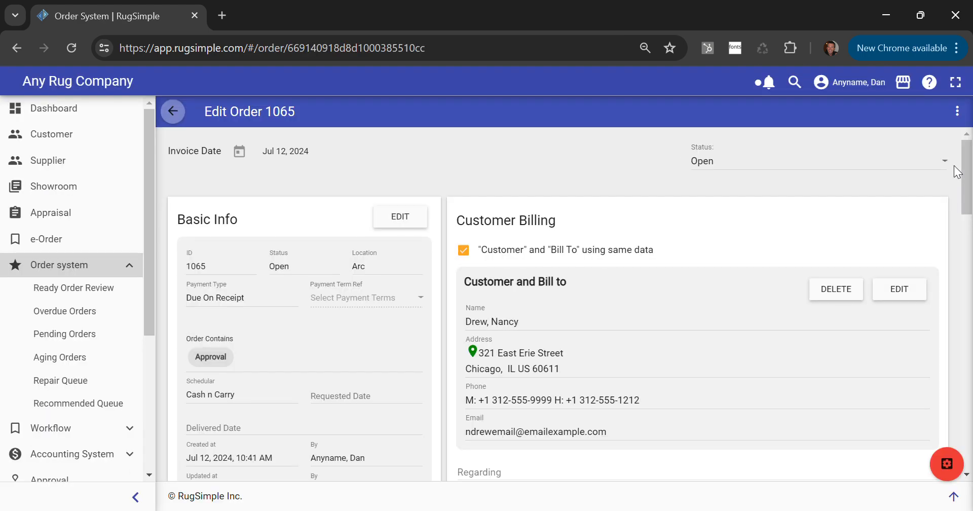
drag(966, 175, 972, 304)
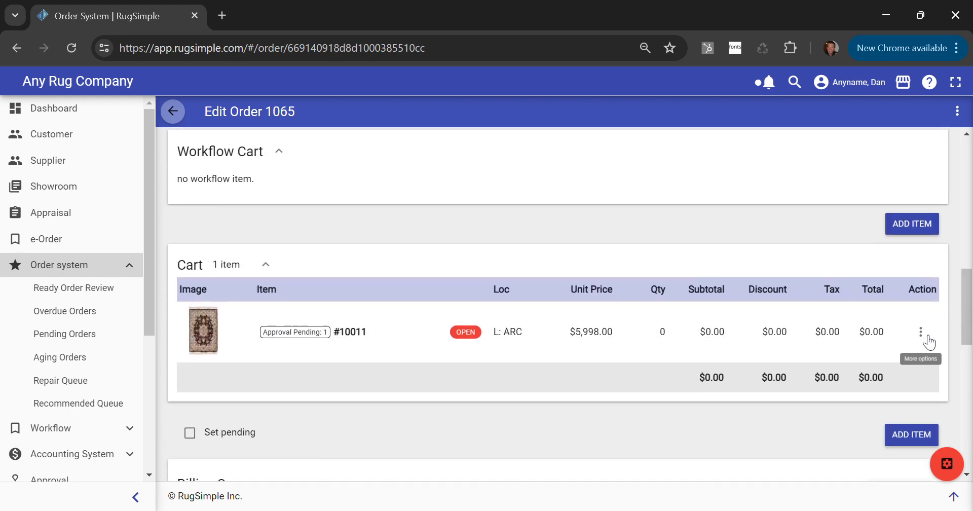
click(921, 331)
click(877, 345)
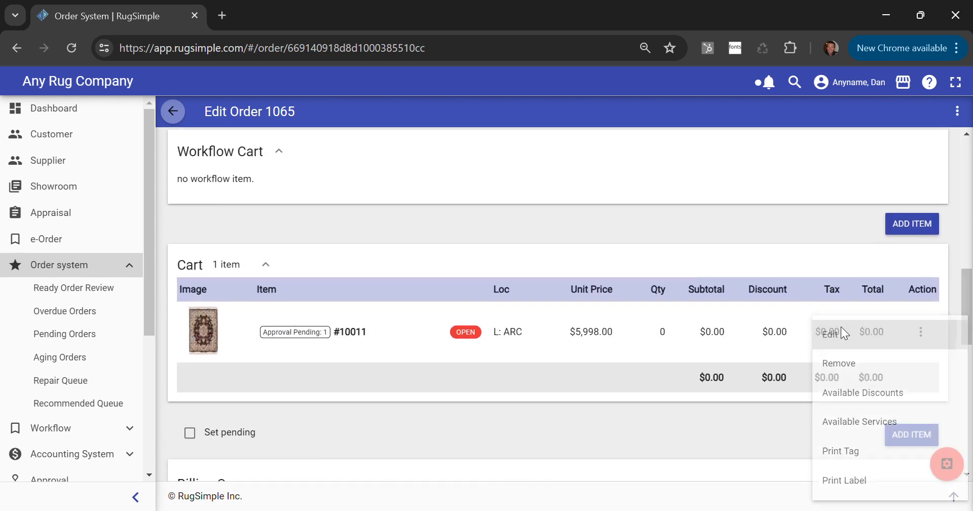
scroll(519, 304, down, 2)
scroll(519, 300, down, 2)
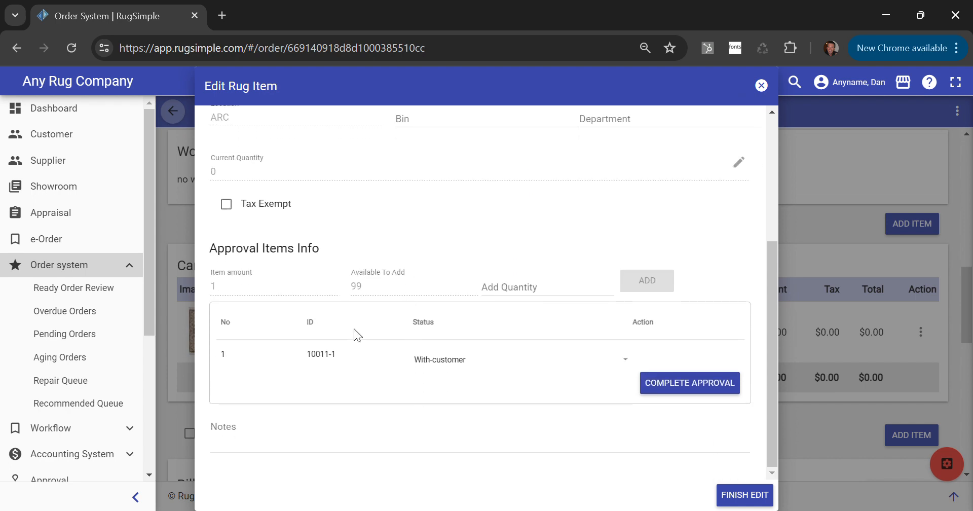
- Set approval item 10011-1 to Return, complete its approval, and finish editing the rug
click(462, 359)
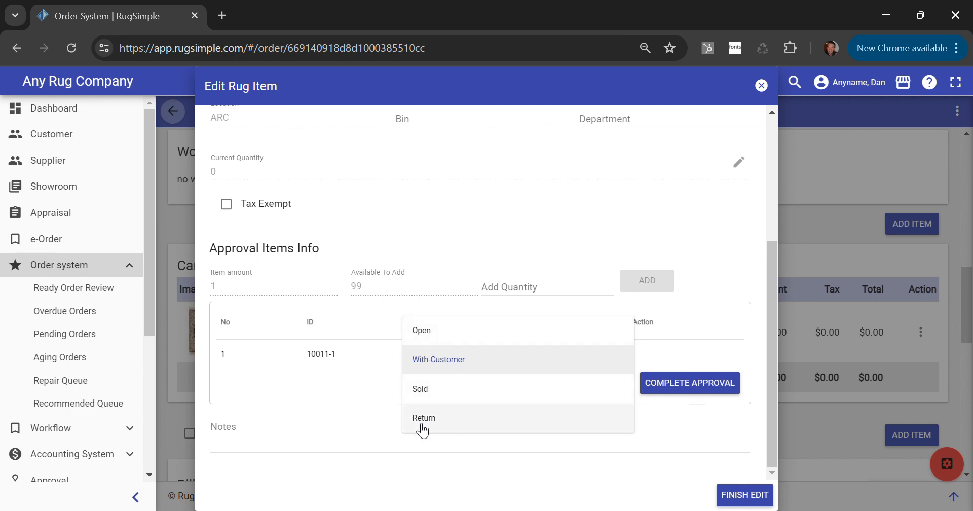
click(694, 430)
click(448, 364)
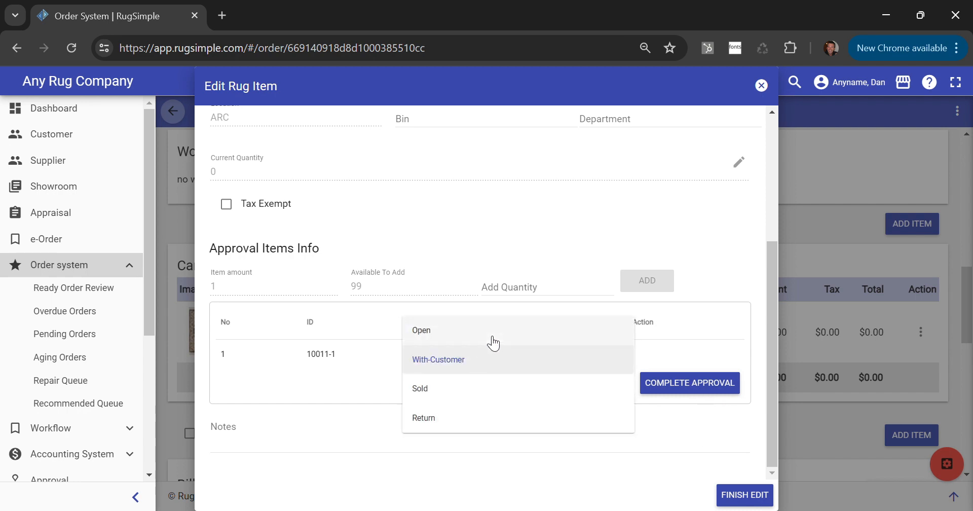
click(427, 422)
click(681, 387)
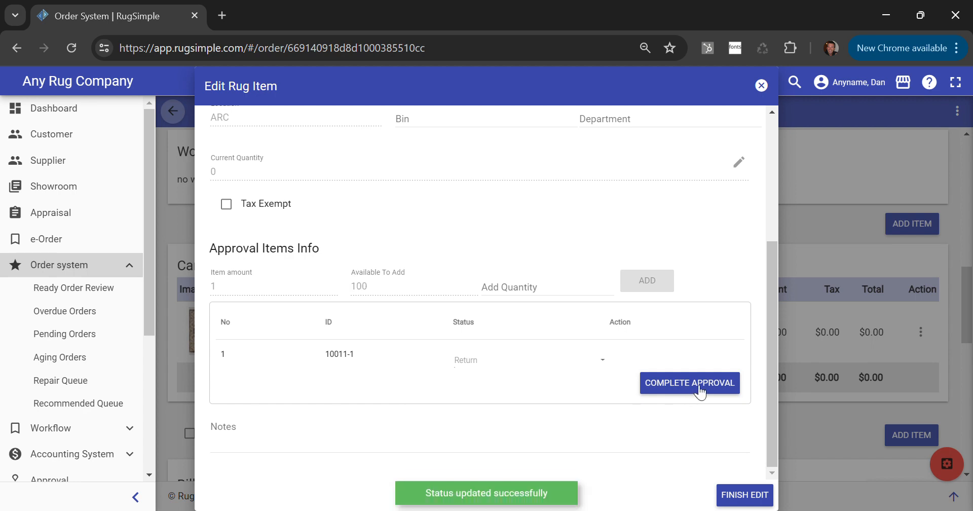
click(698, 386)
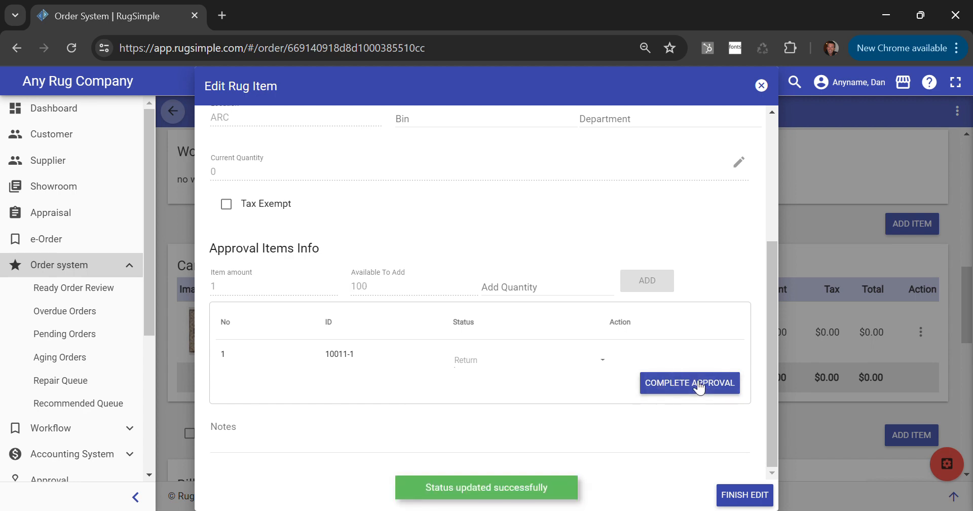
click(743, 494)
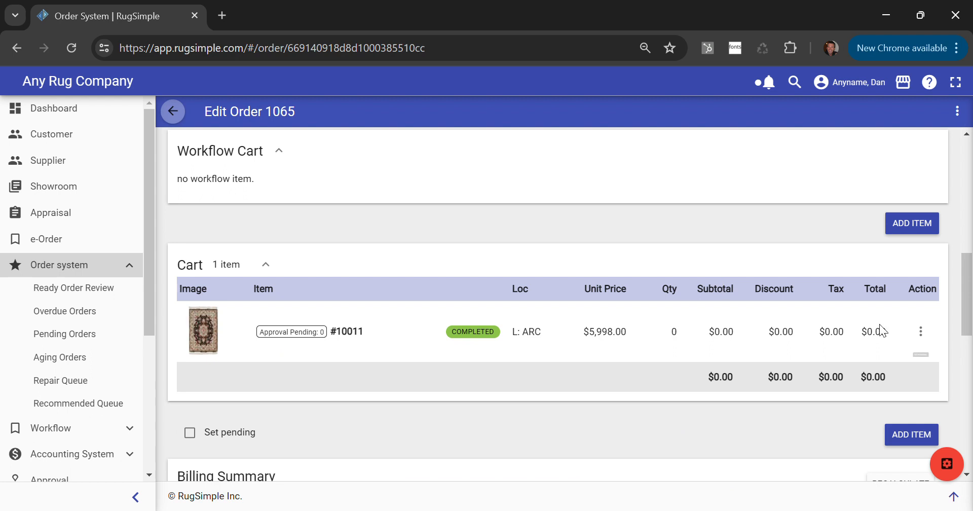
- Review the returned rug's cart line and the order's billing summary
click(886, 341)
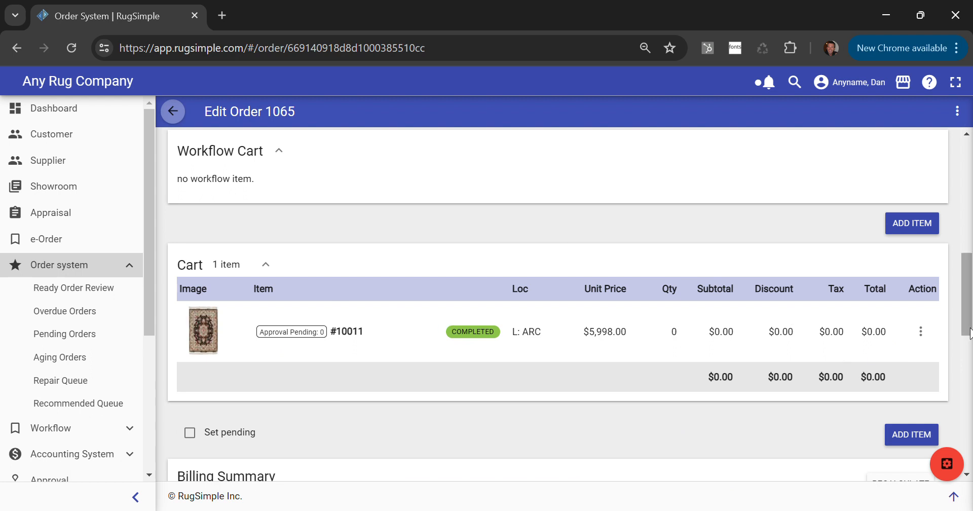
drag(967, 305, 970, 333)
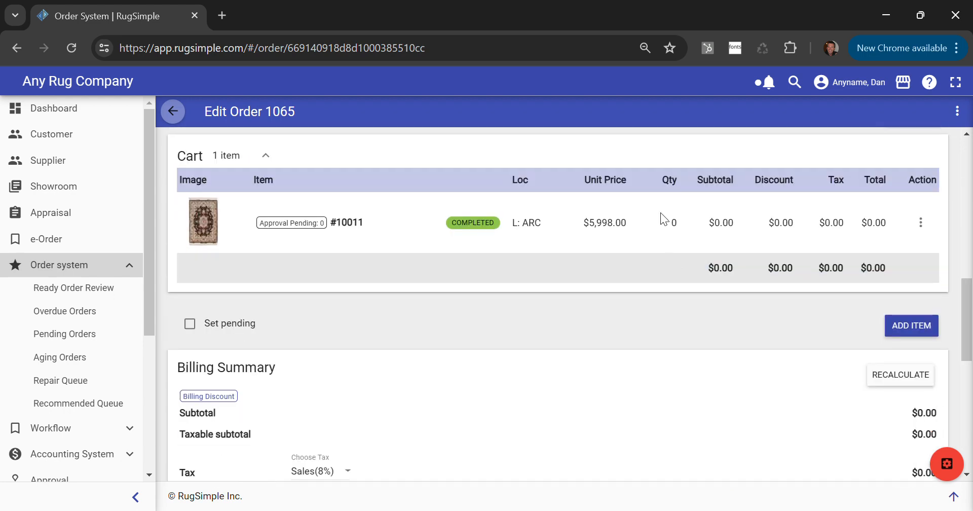